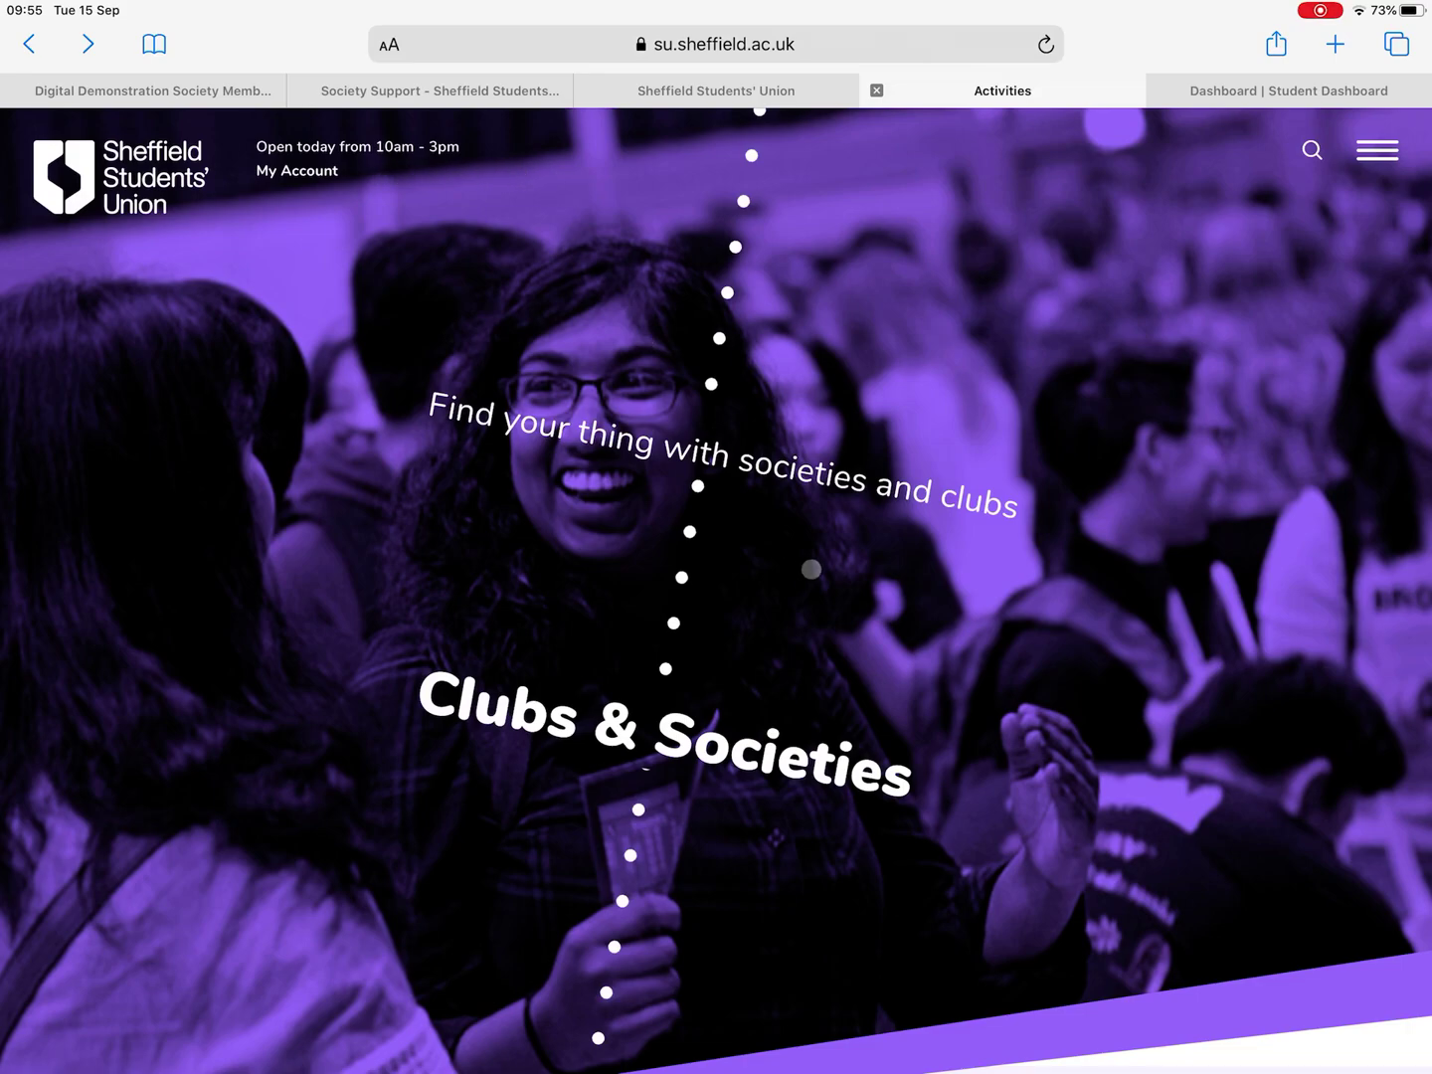
scroll(811, 570, "down", 10)
scroll(812, 568, "down", 5)
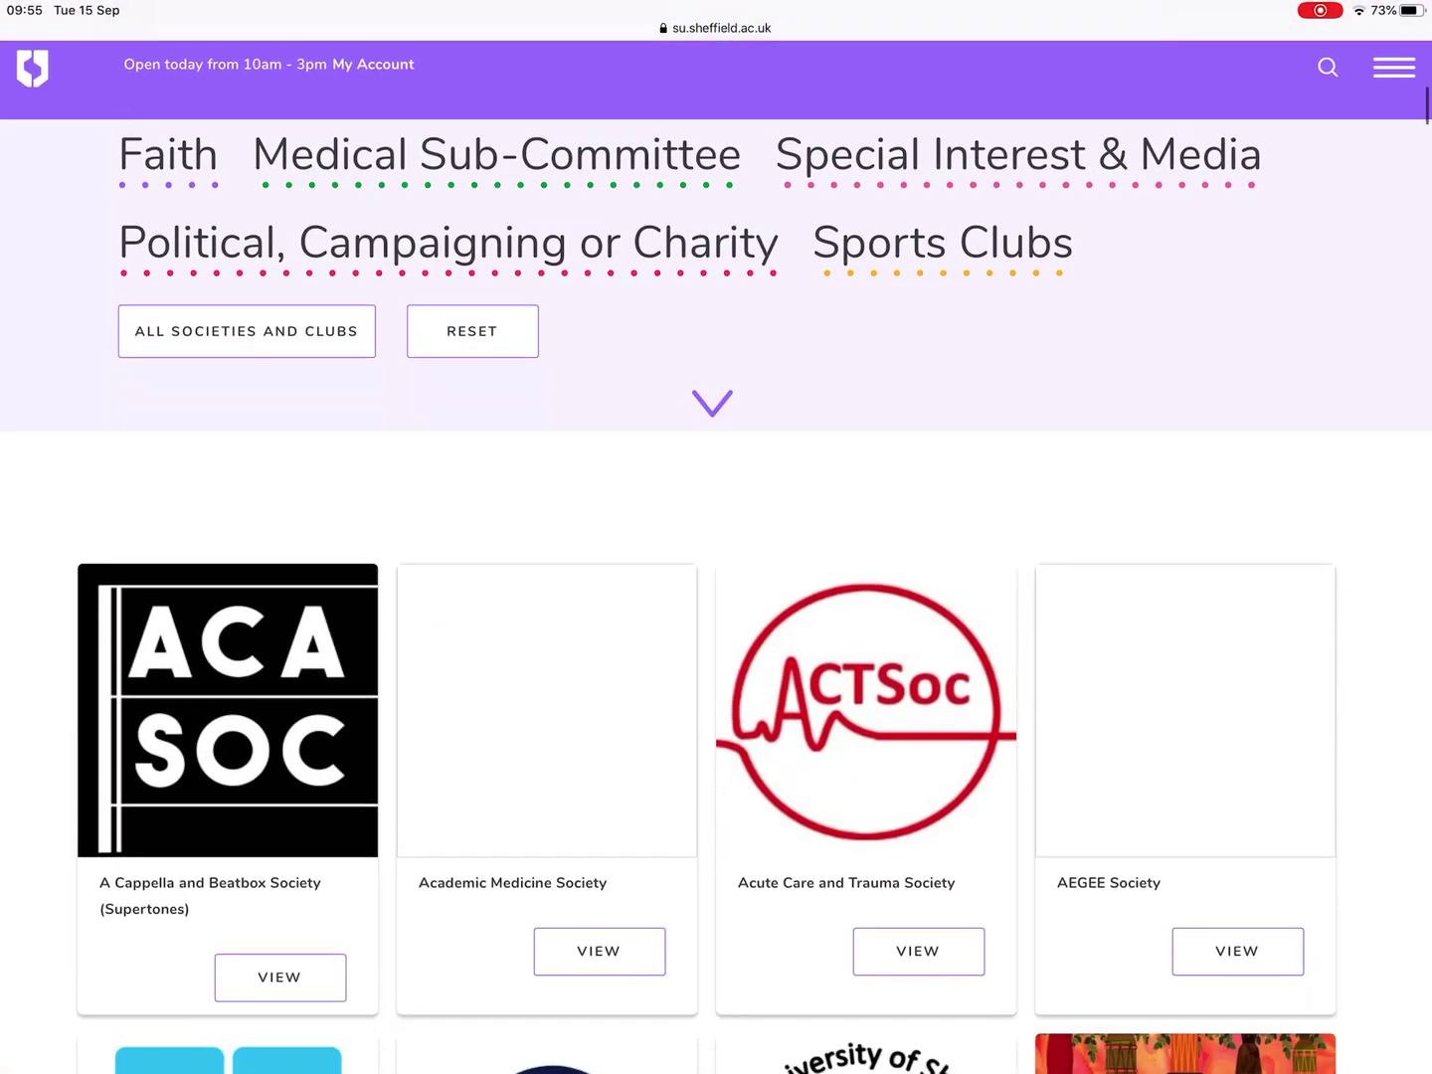
scroll(810, 569, "down", 4)
scroll(810, 568, "down", 4)
scroll(716, 559, "down", 5)
scroll(716, 560, "down", 3)
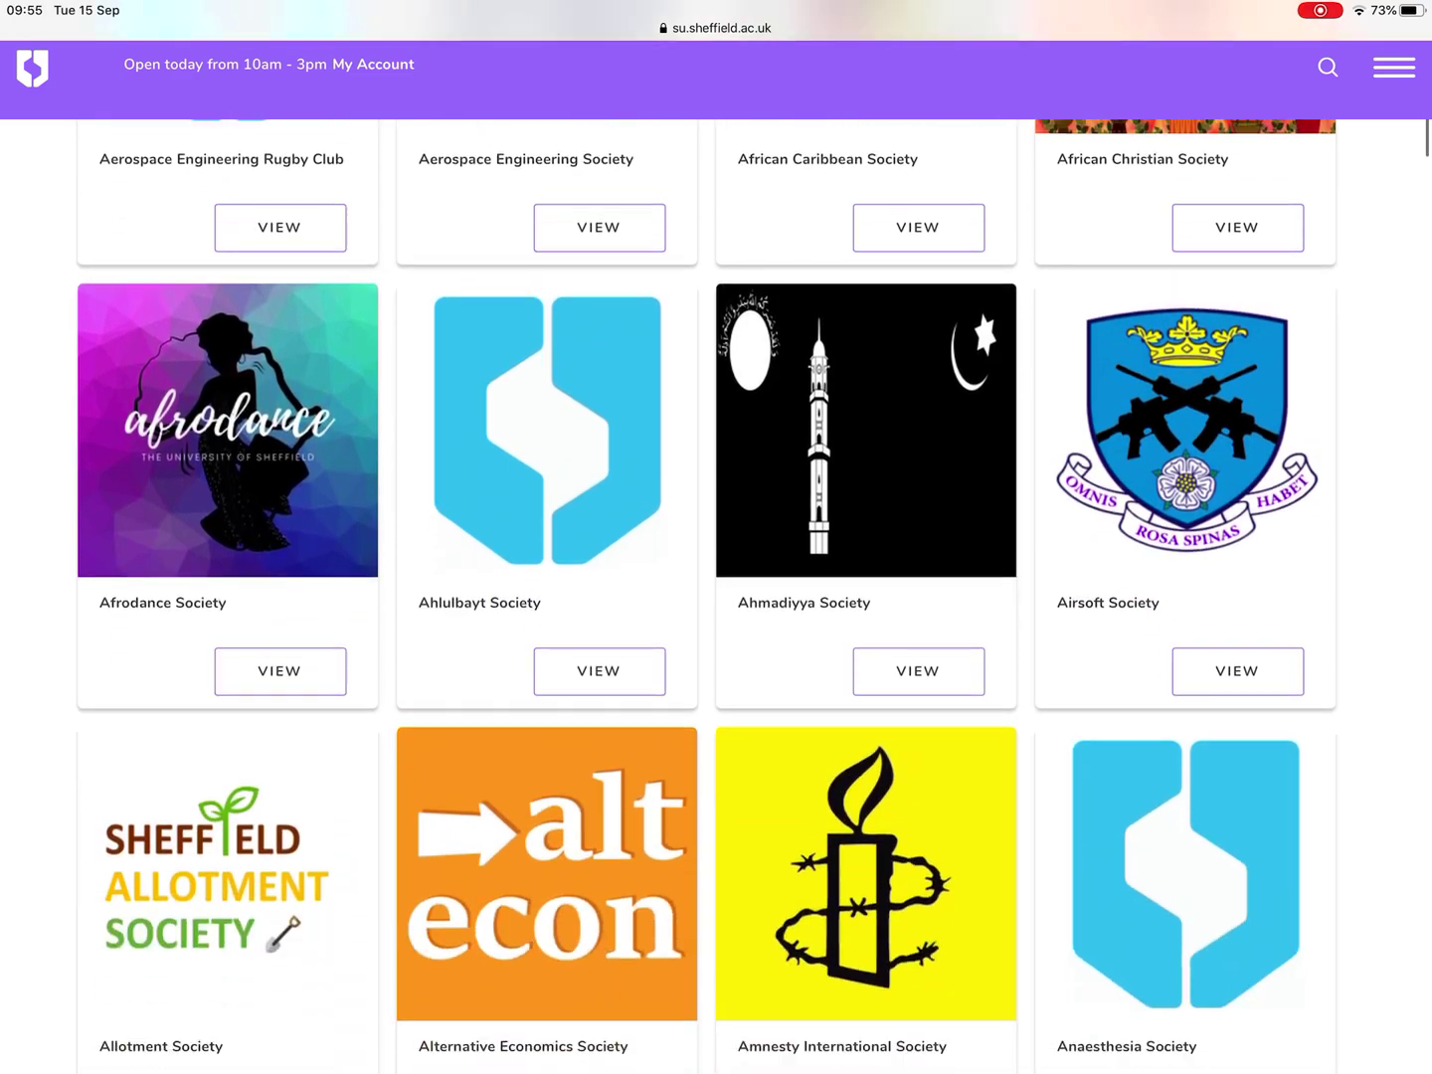
scroll(716, 559, "down", 5)
scroll(716, 559, "down", 5)
scroll(716, 559, "down", 5)
scroll(716, 558, "down", 5)
scroll(716, 560, "down", 5)
scroll(715, 558, "down", 4)
scroll(716, 559, "down", 5)
scroll(716, 560, "down", 4)
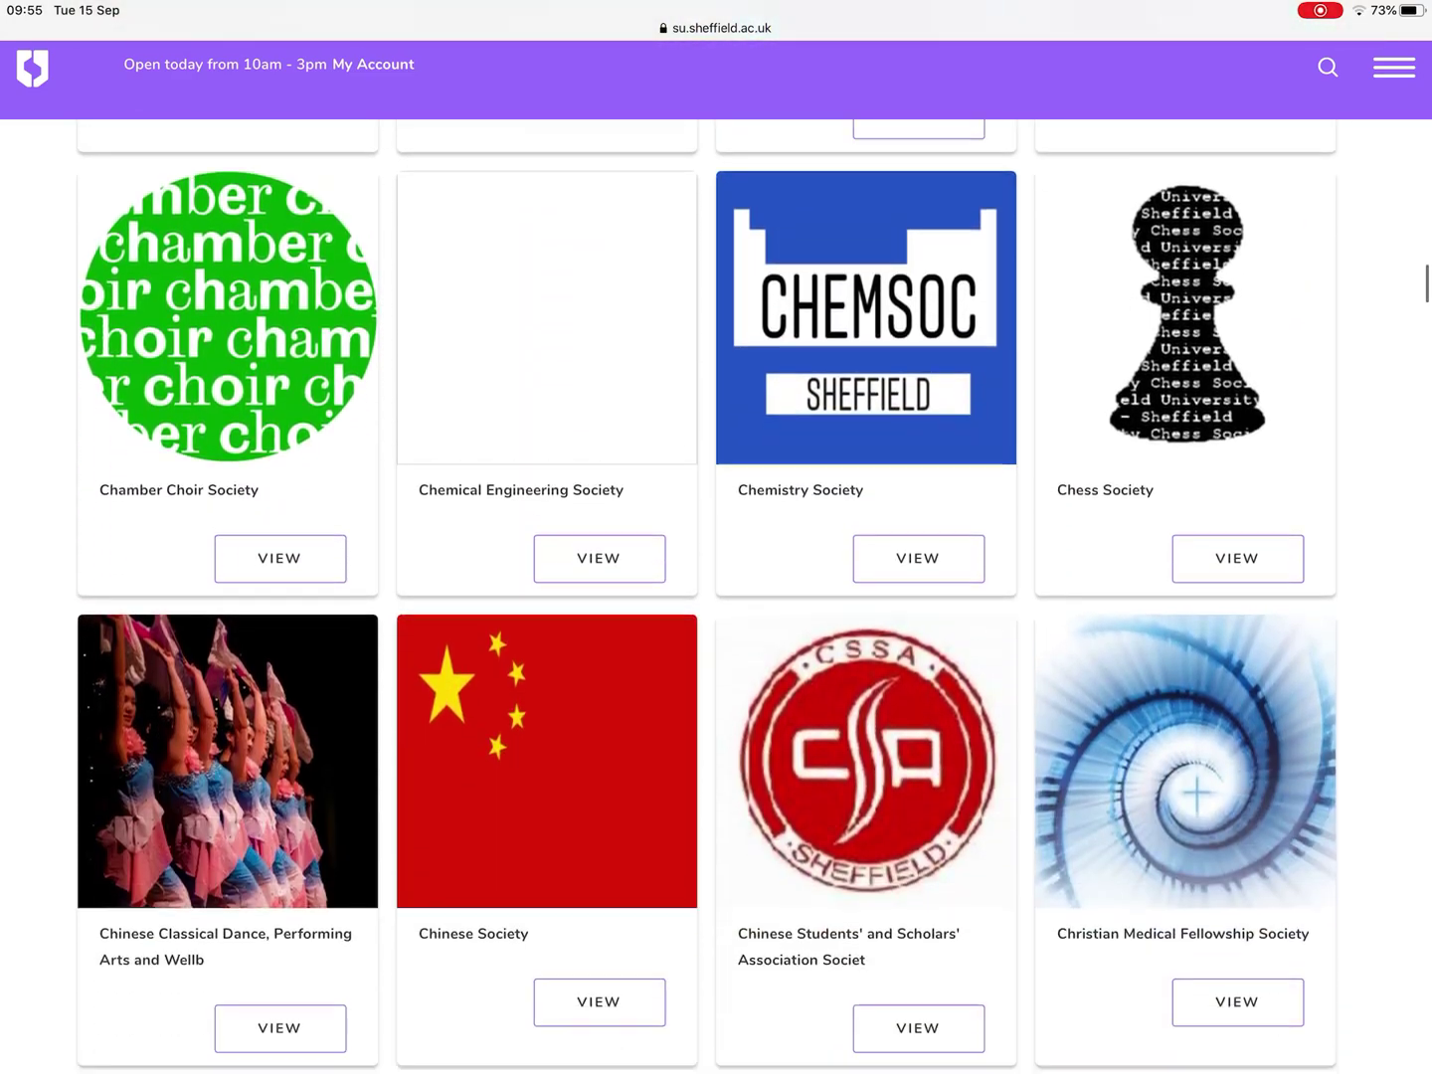
scroll(716, 559, "down", 4)
scroll(716, 560, "down", 4)
scroll(716, 559, "down", 3)
scroll(715, 560, "down", 3)
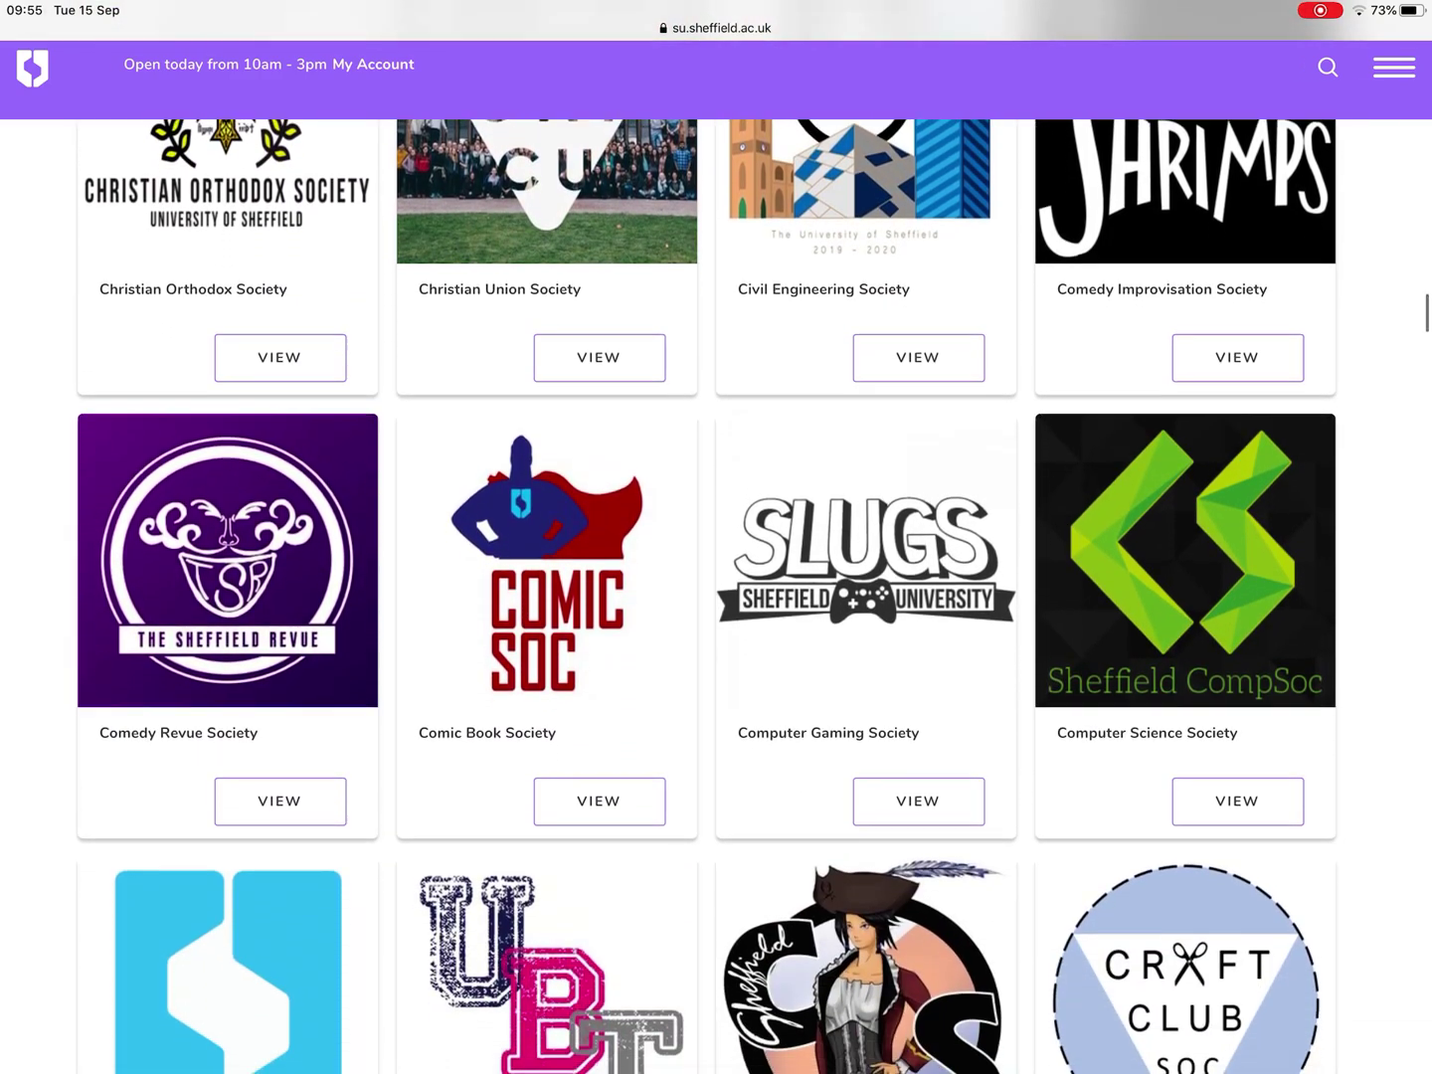
scroll(716, 559, "down", 5)
scroll(716, 560, "down", 4)
scroll(715, 559, "down", 5)
scroll(715, 559, "down", 4)
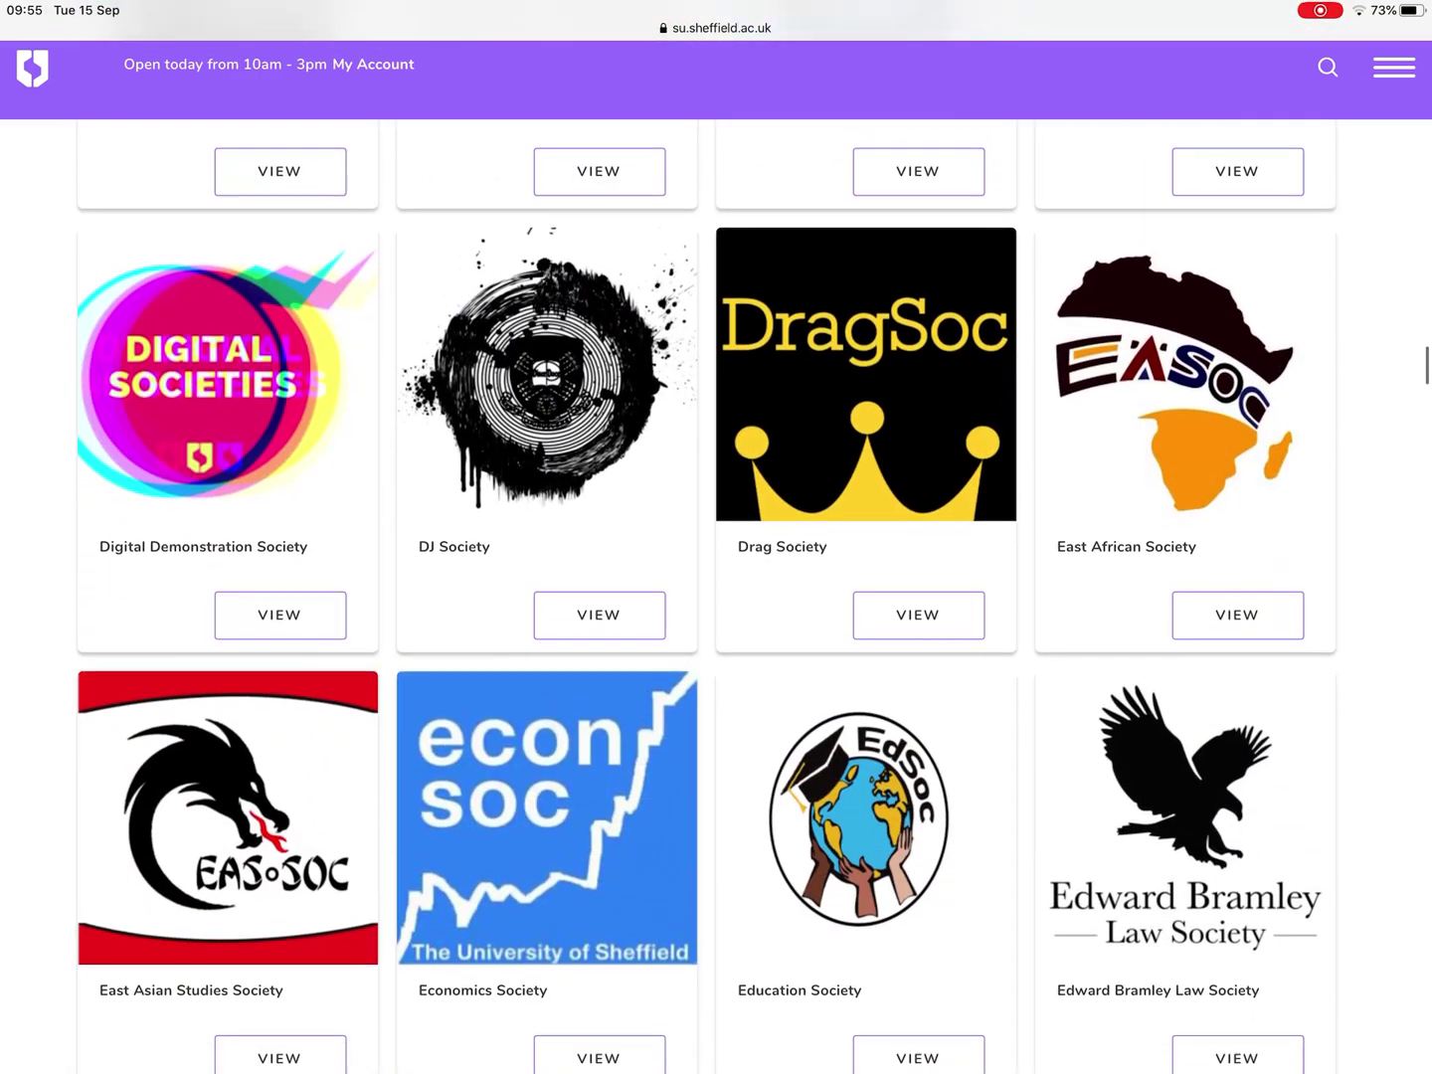
scroll(716, 560, "down", 3)
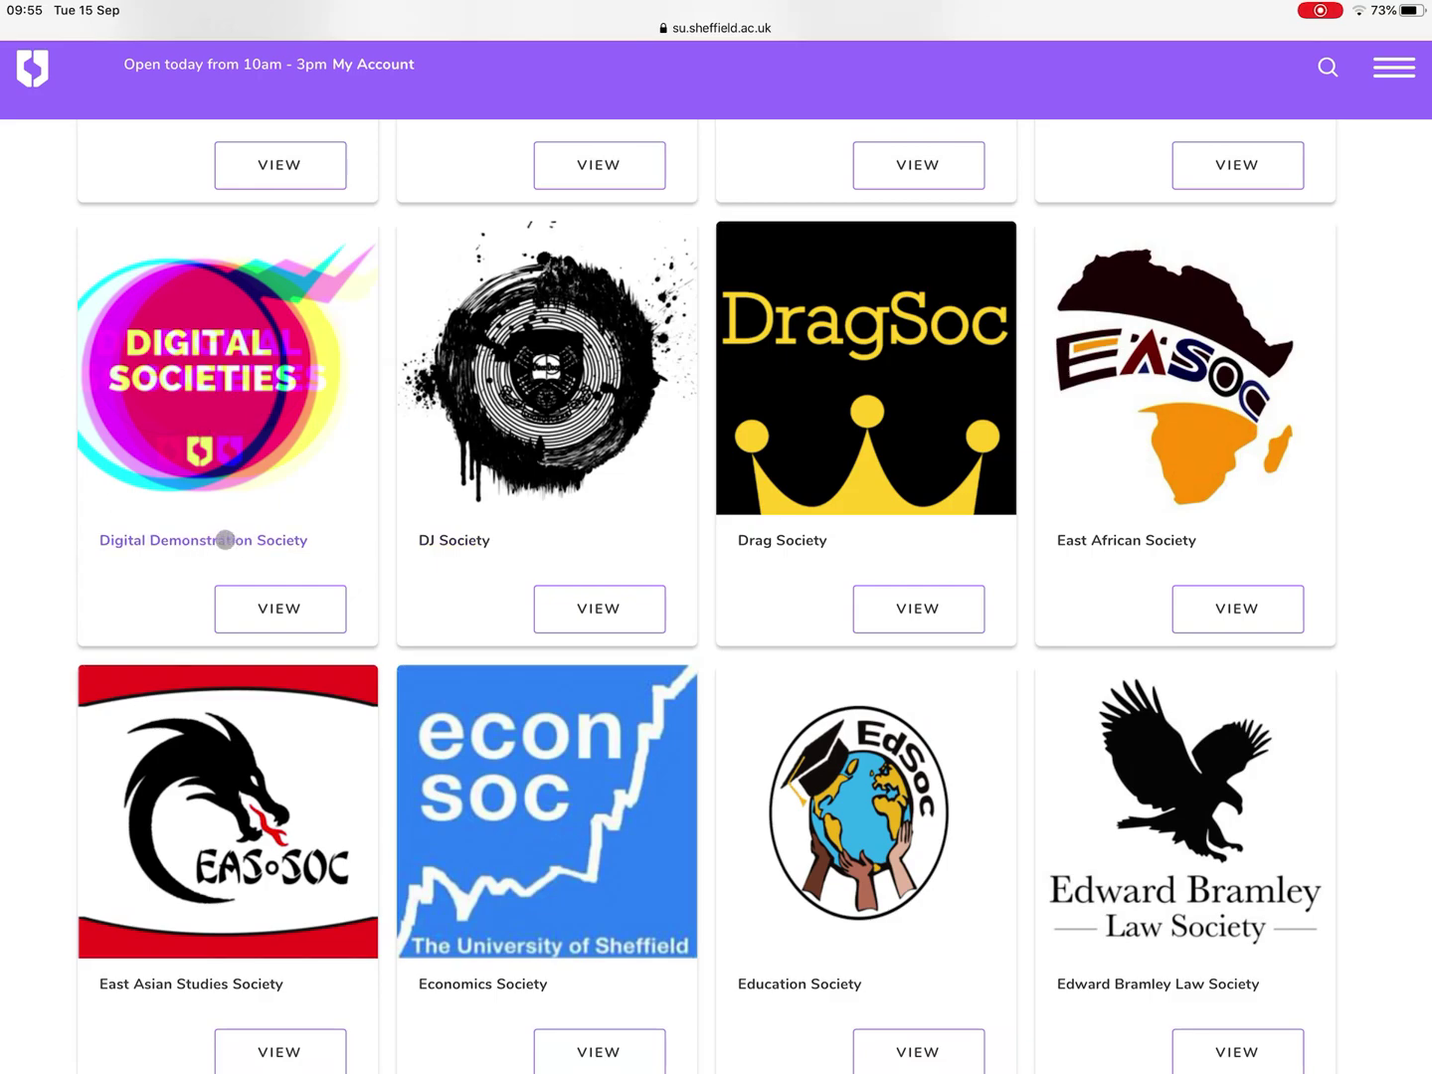
Step: Open the Digital Demonstration Society page from the Clubs & Societies grid
left_click(295, 610)
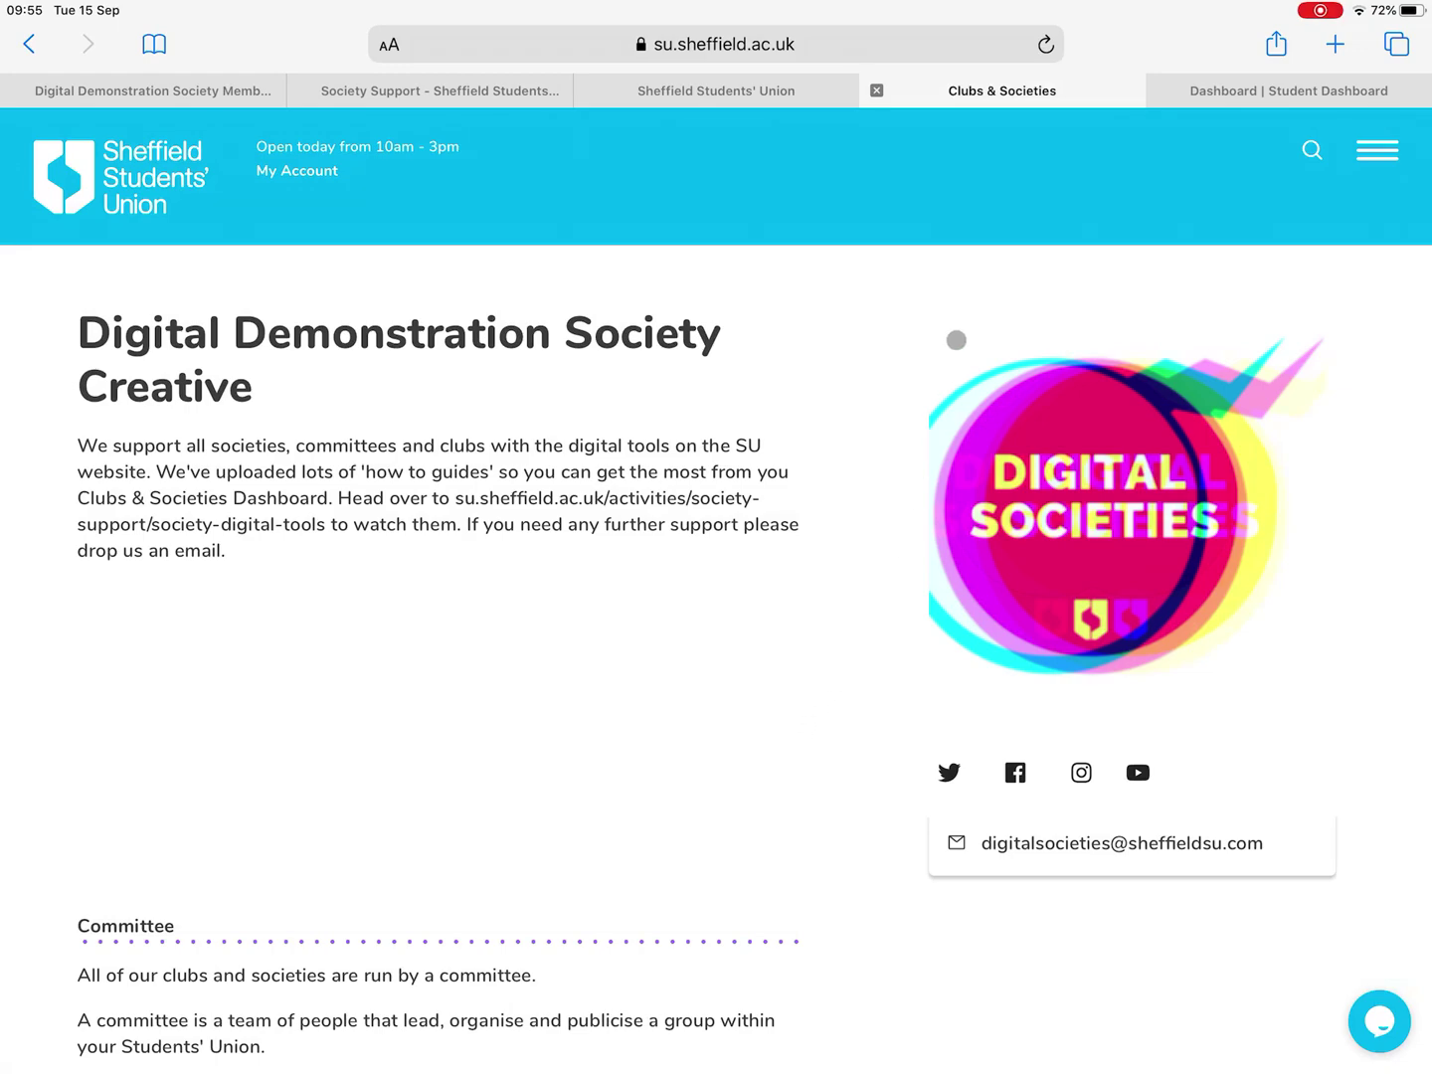
mouse_move(1286, 91)
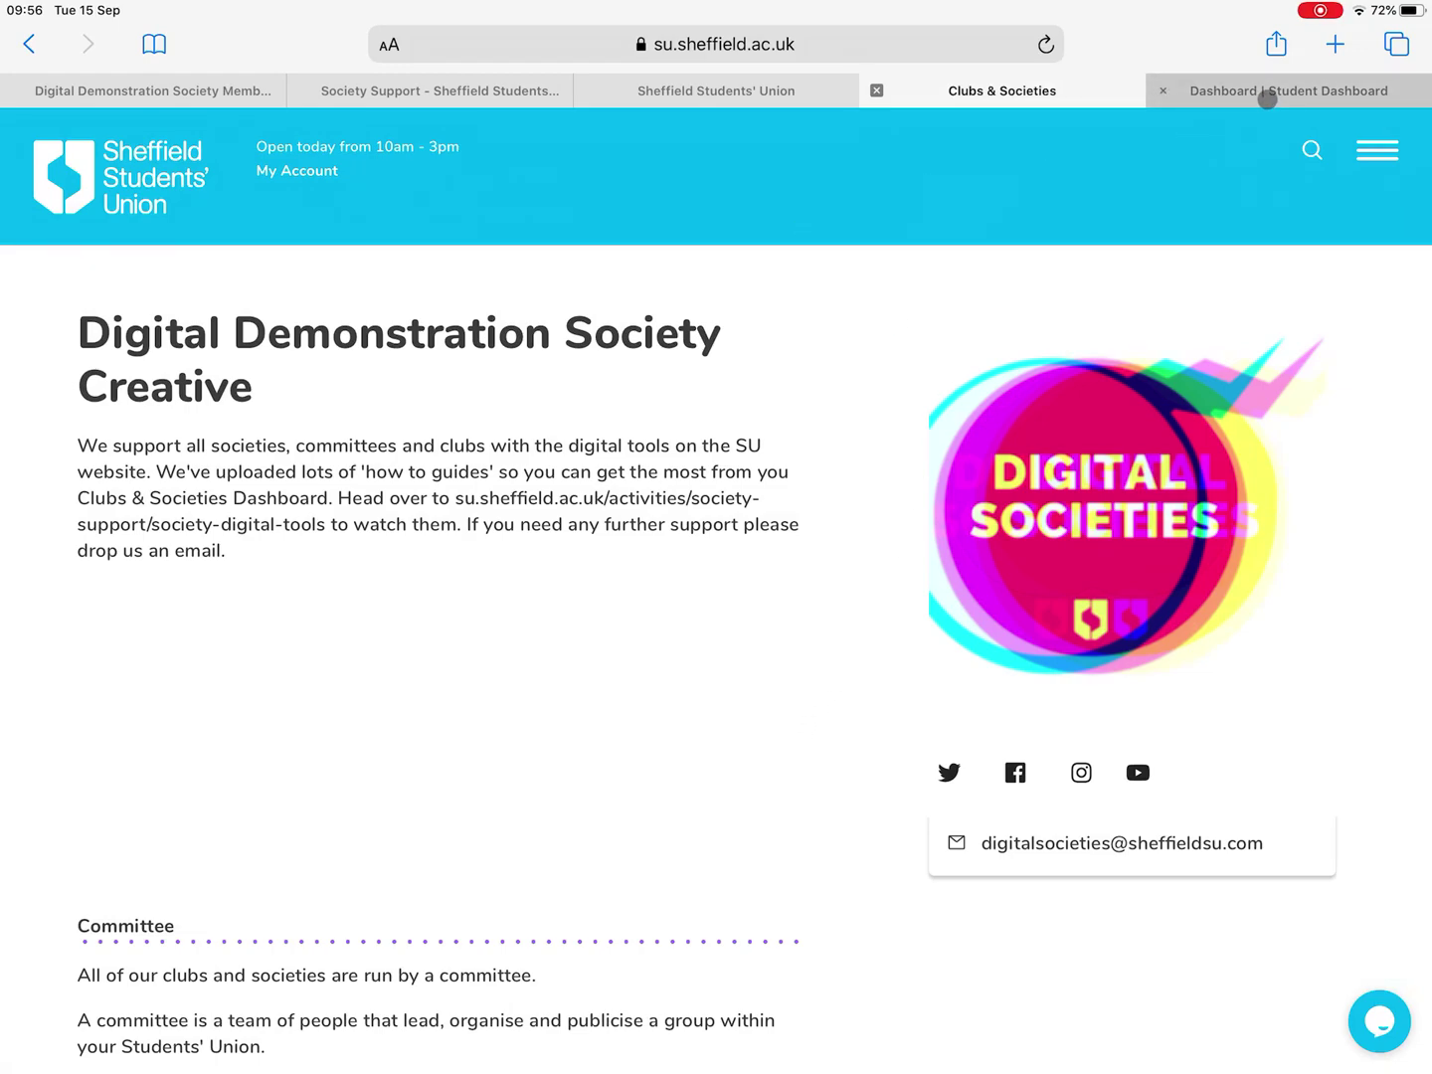
Step: Go to the Student Dashboard and manage the Digital Demonstration Society membership
left_click(1265, 96)
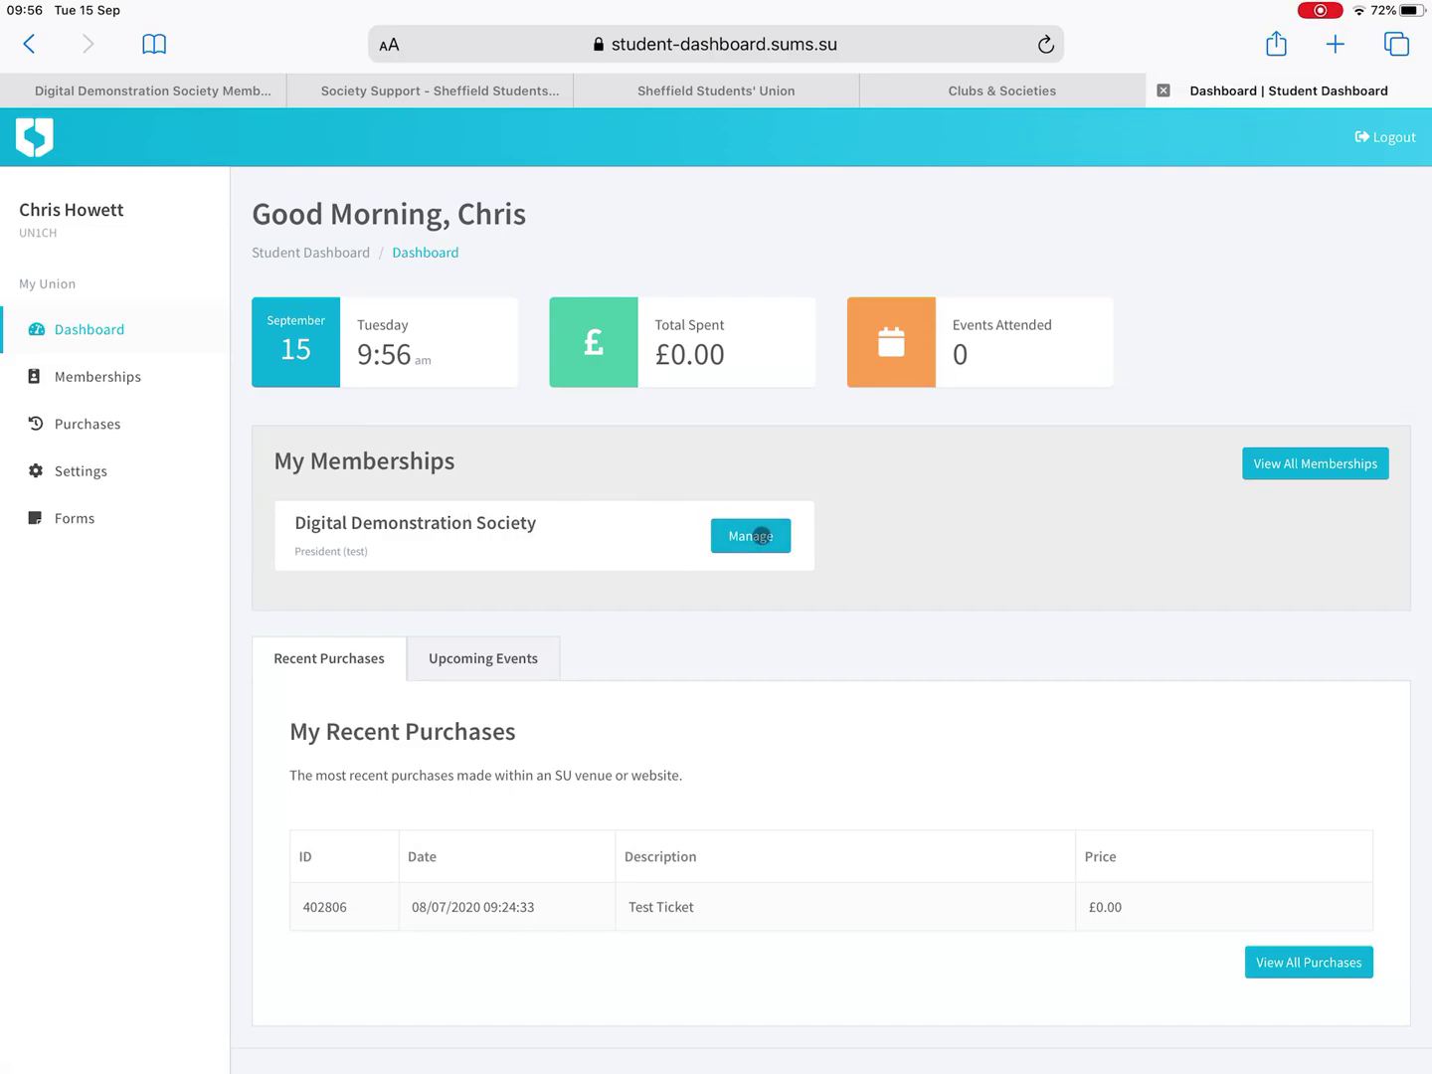
left_click(762, 536)
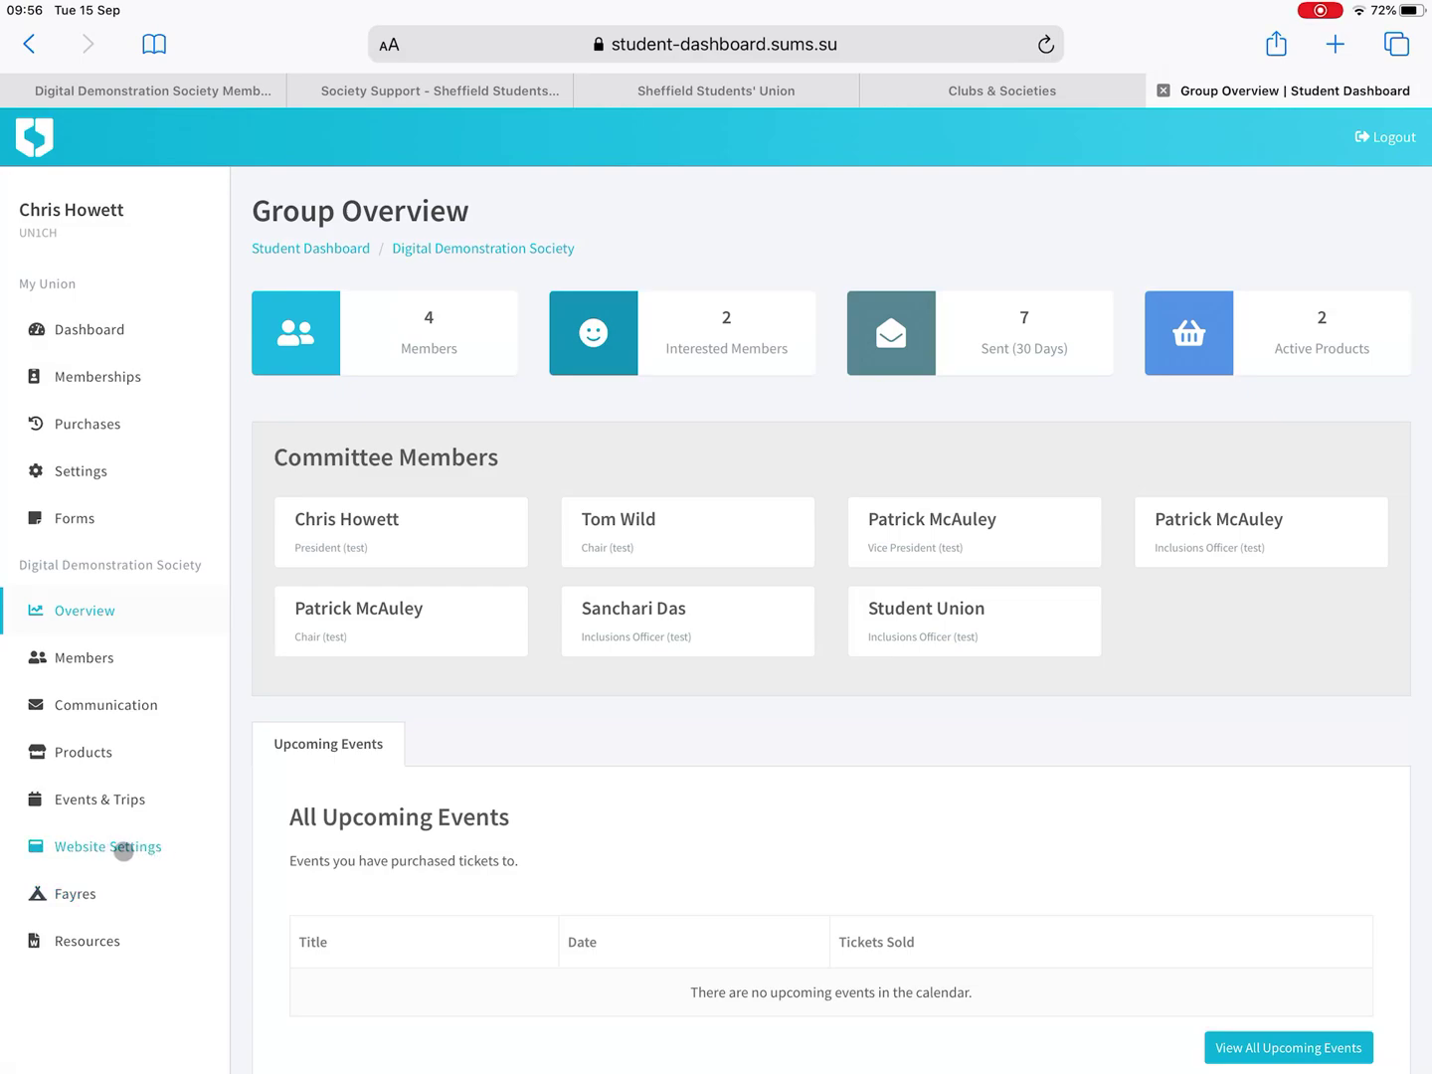
Step: Compare the Website Settings description and social links with the live society page, then advance to Submission
left_click(124, 850)
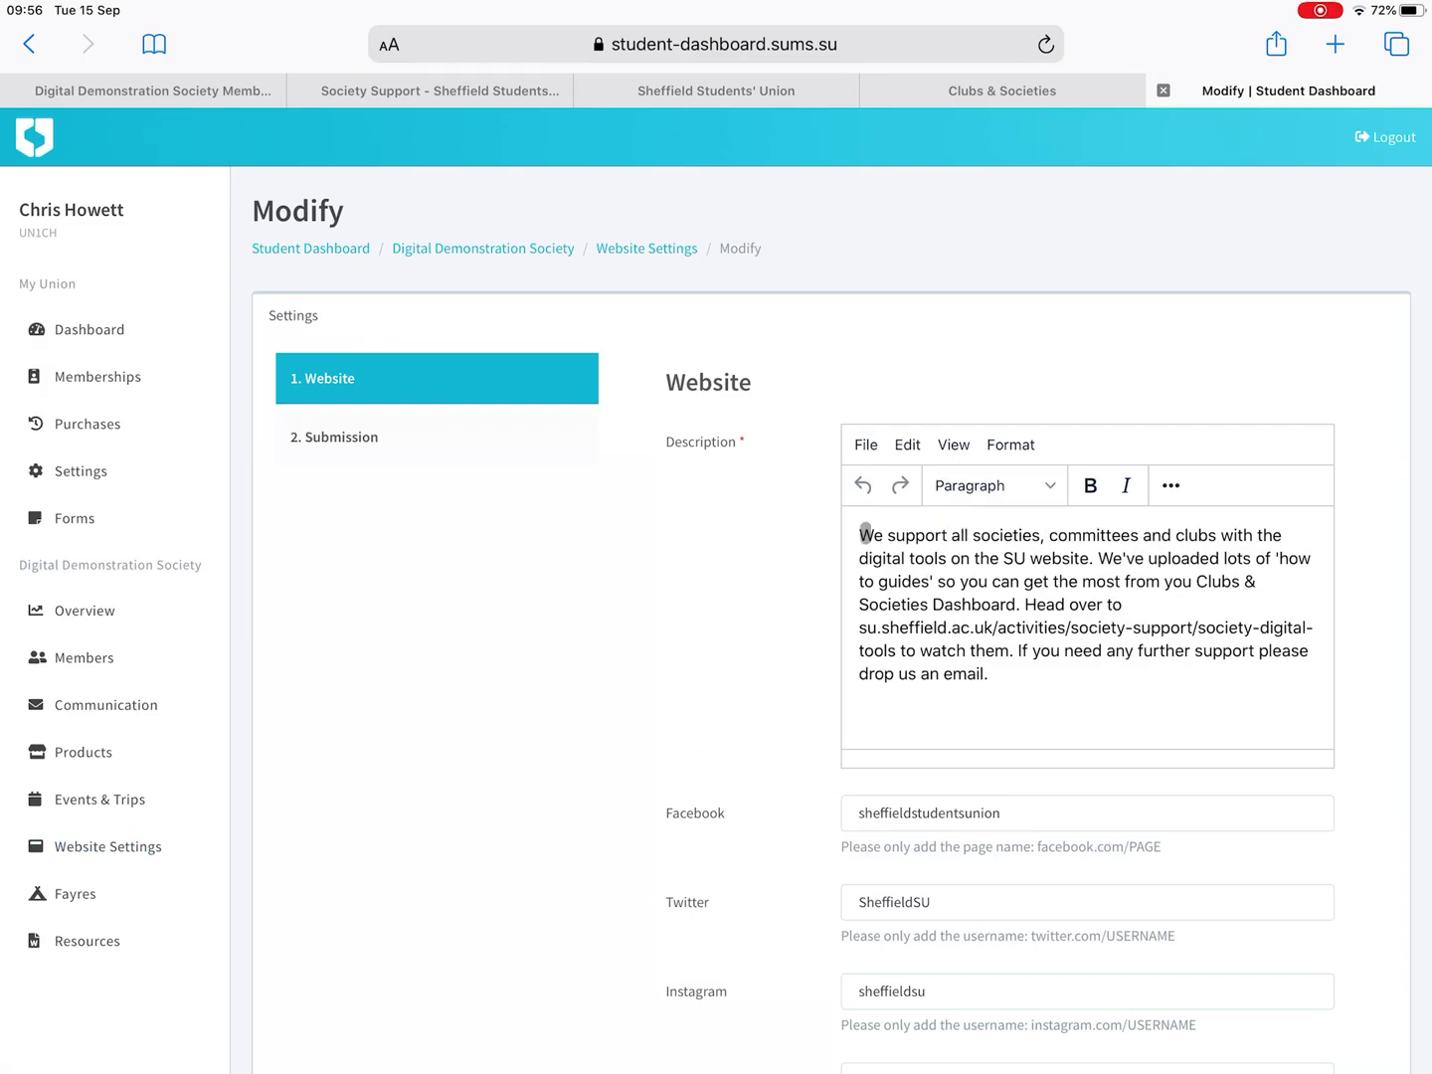
left_click(1012, 100)
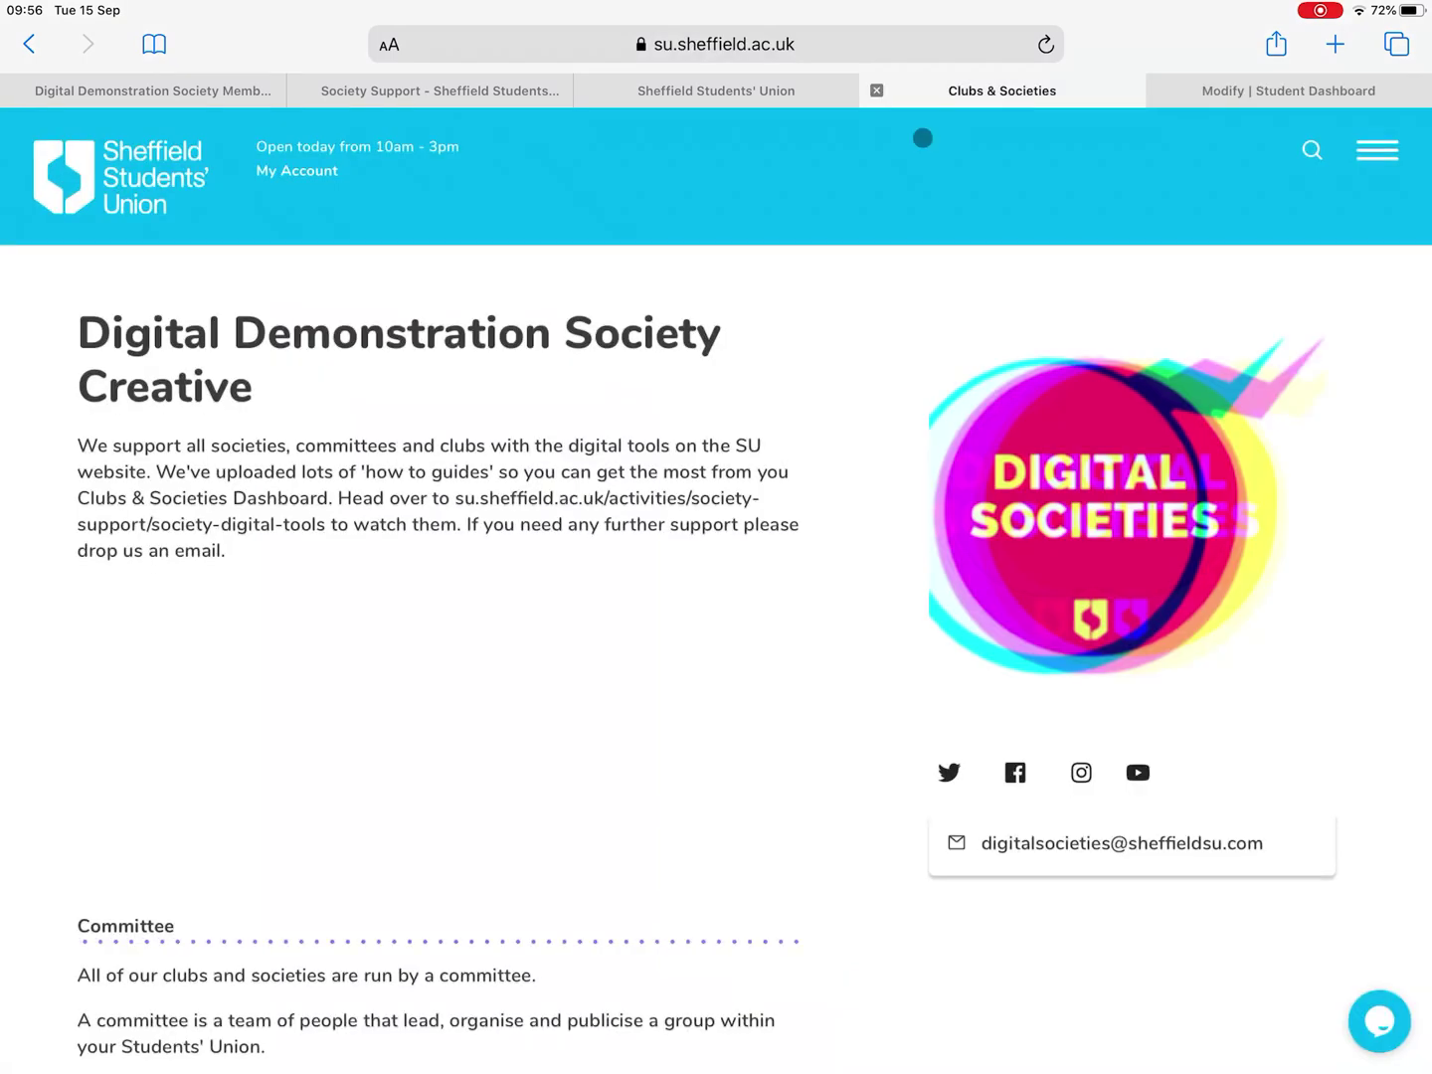
left_click(1286, 91)
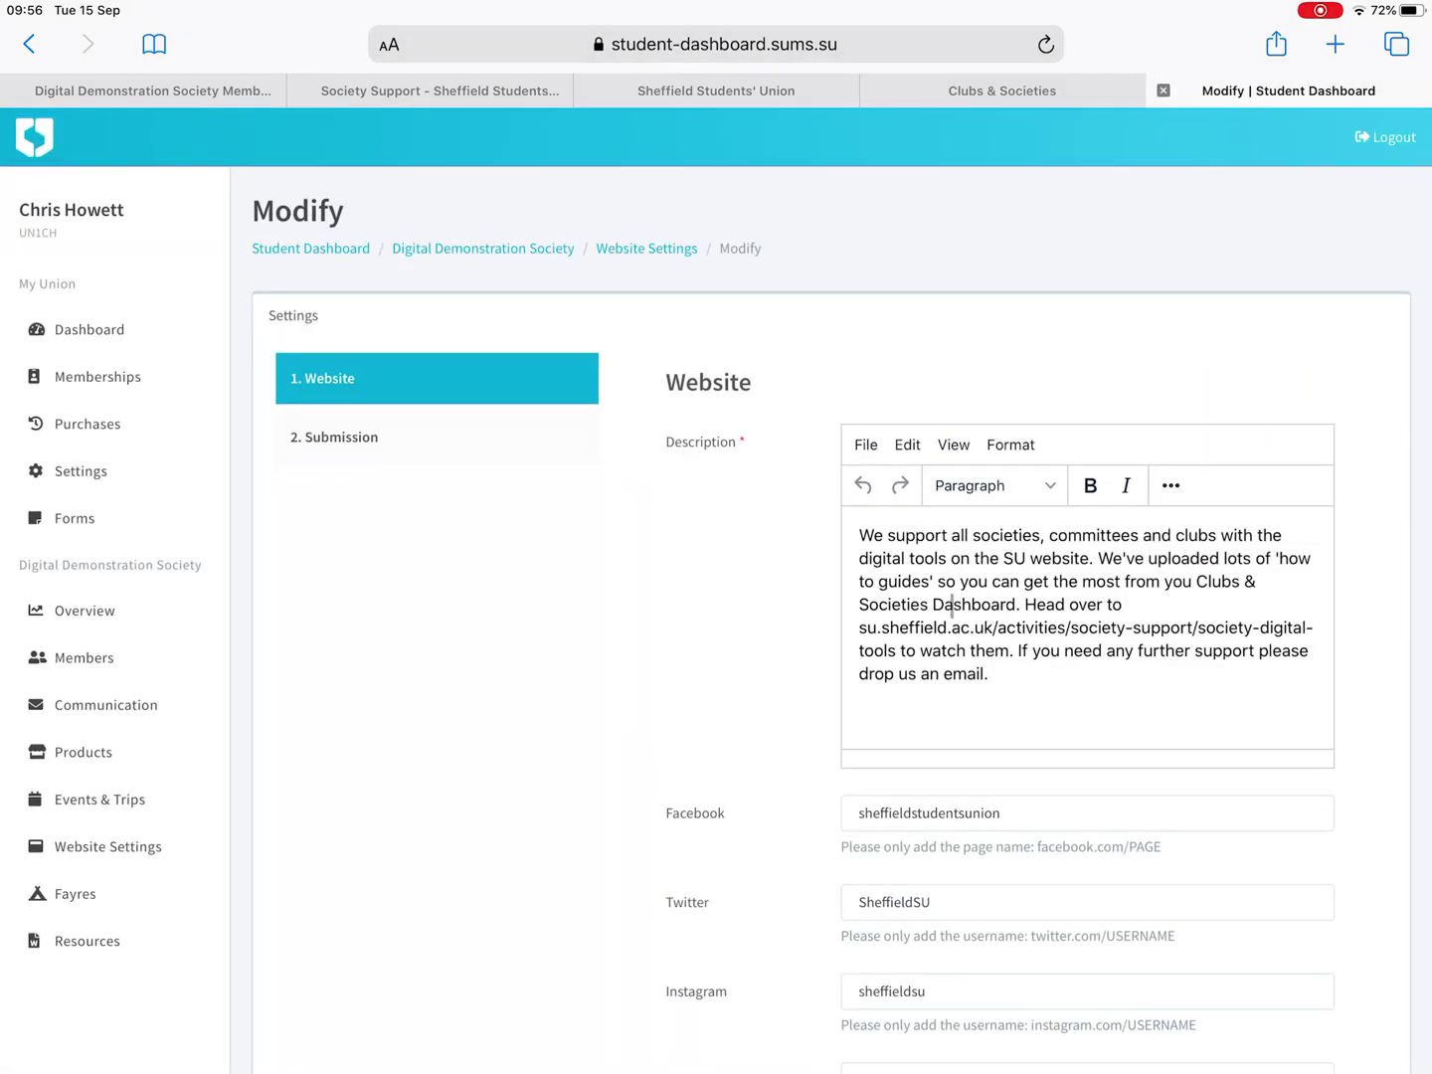
scroll(969, 691, "down", 5)
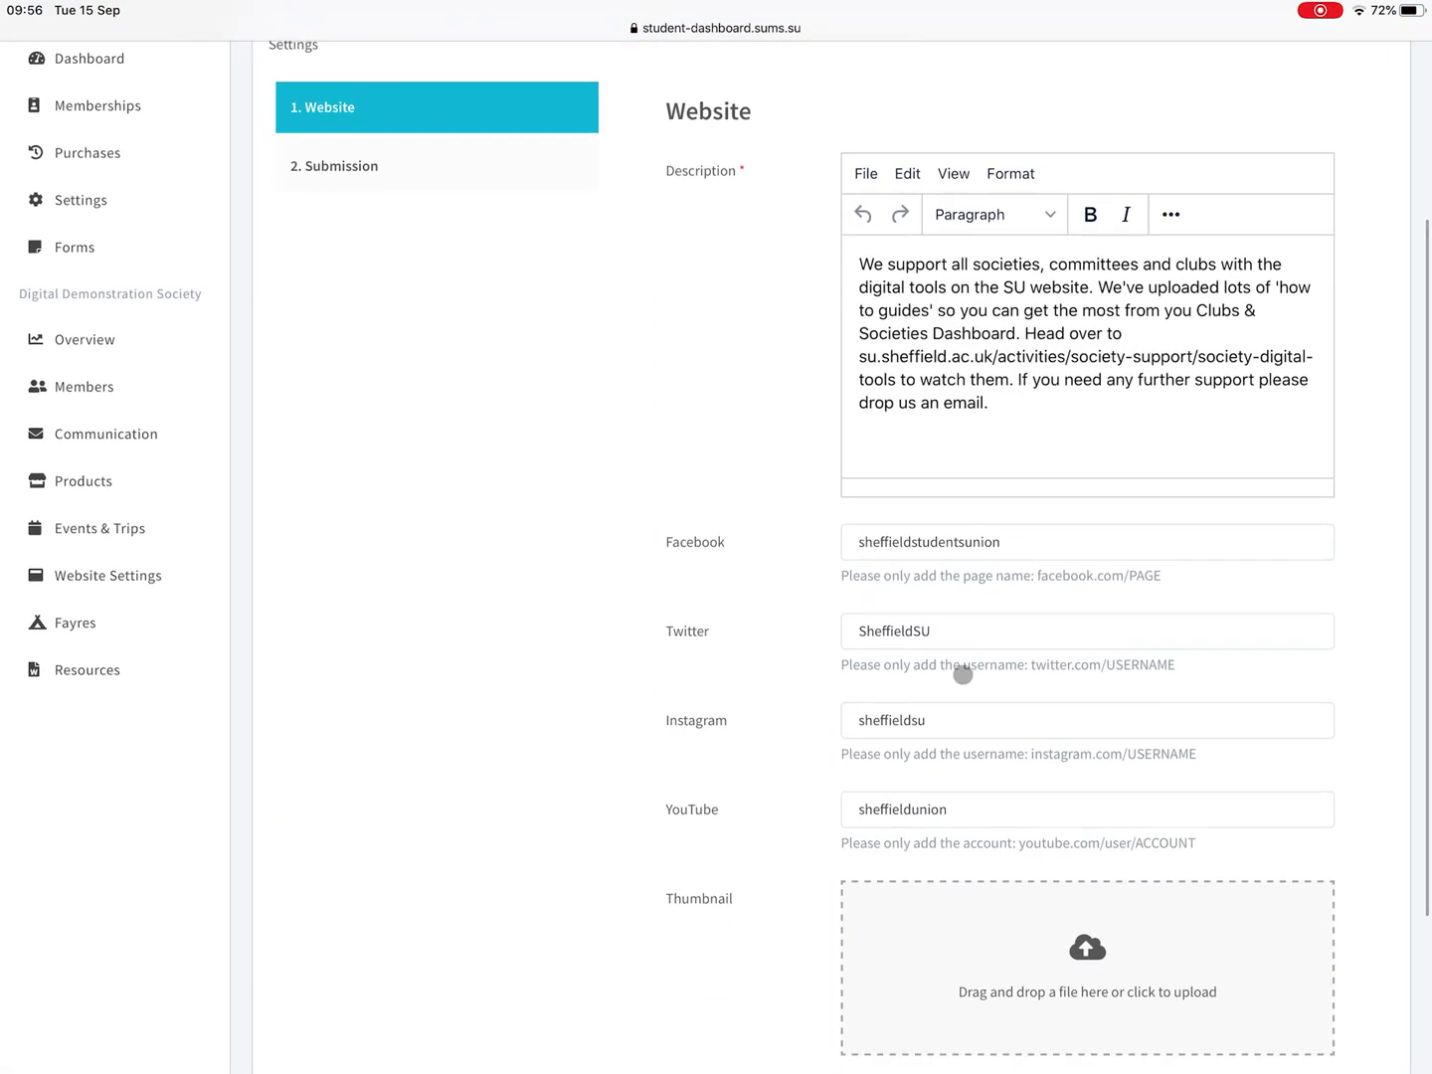
scroll(962, 671, "down", 1)
left_click(868, 811)
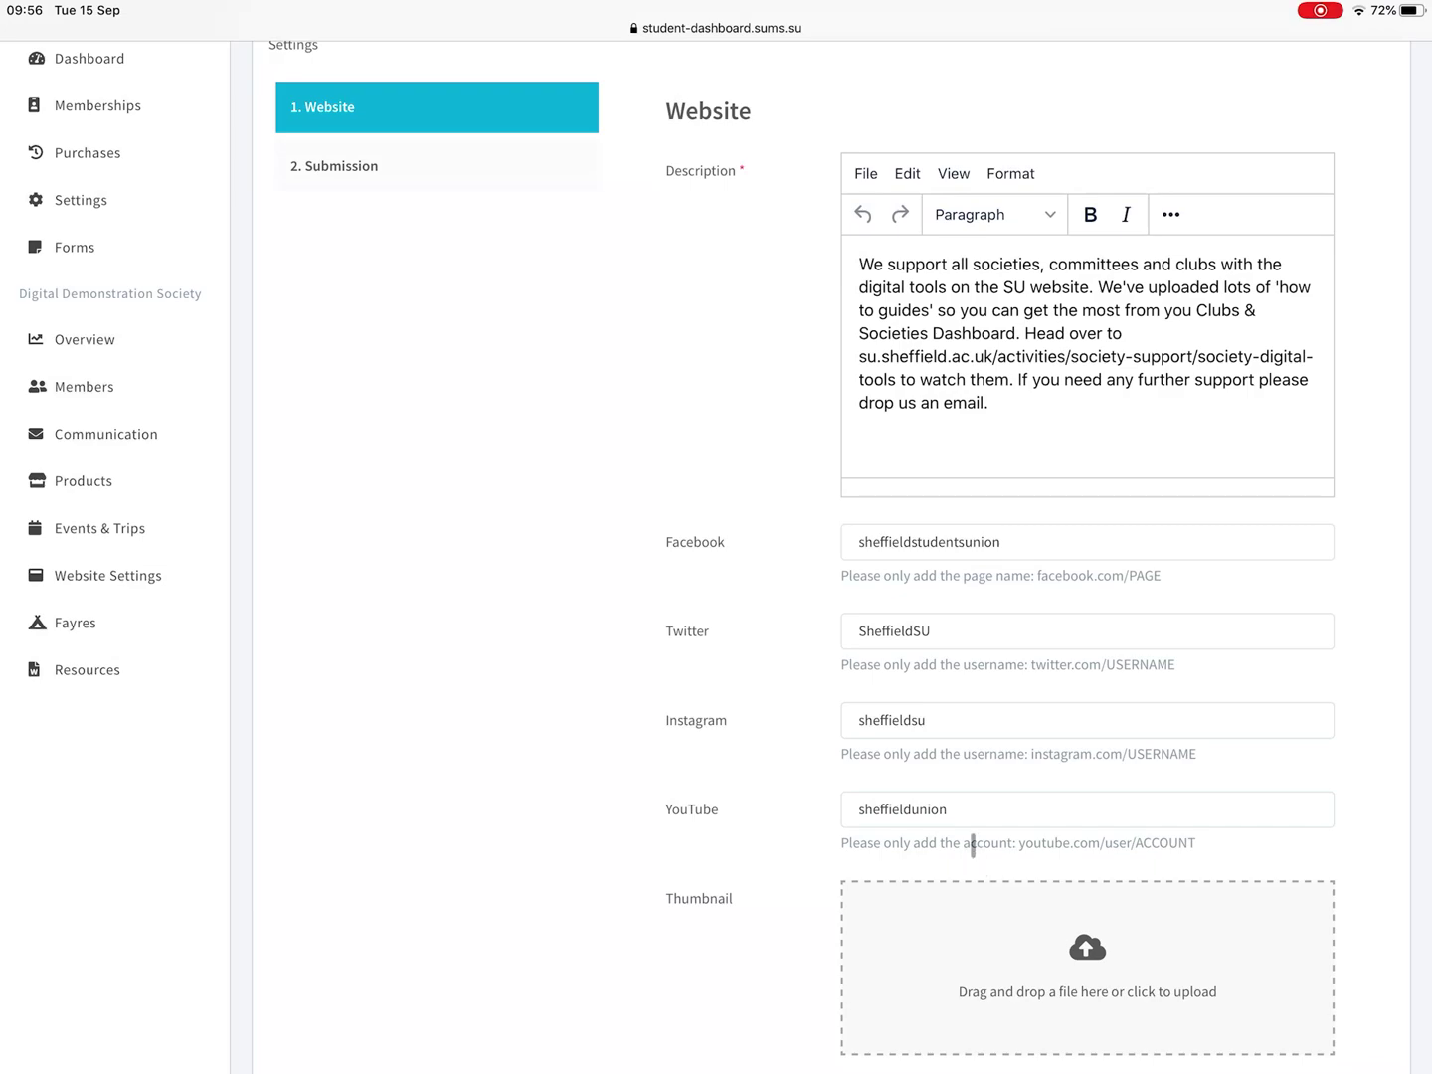
scroll(971, 860, "down", 1)
scroll(972, 844, "down", 3)
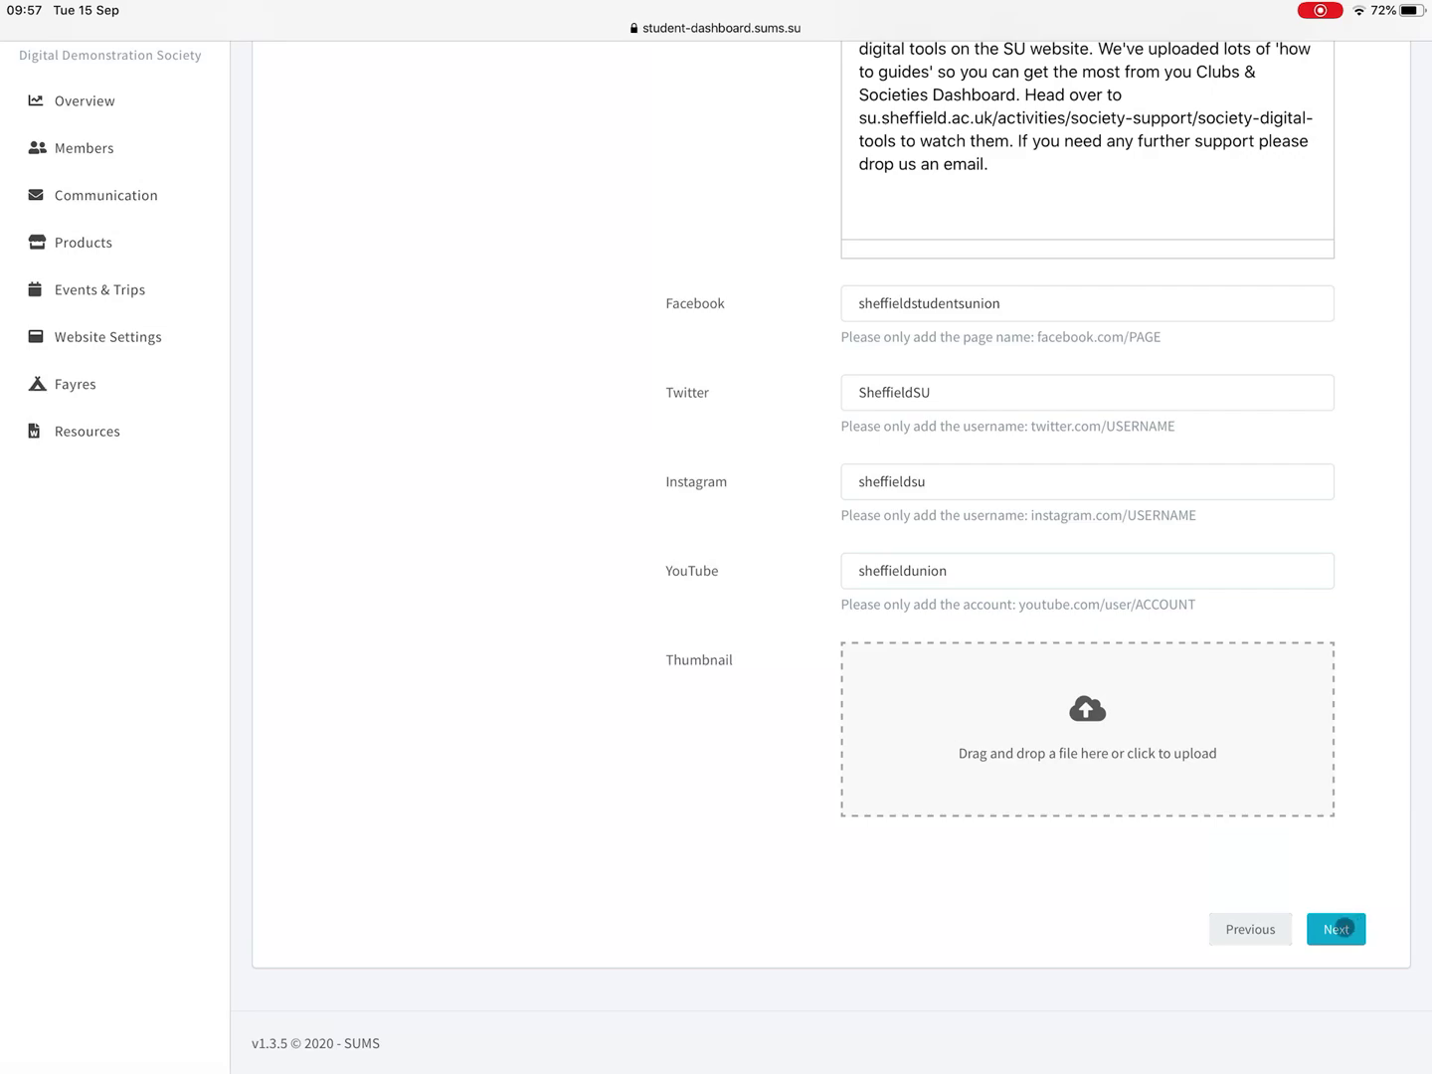
left_click(1337, 928)
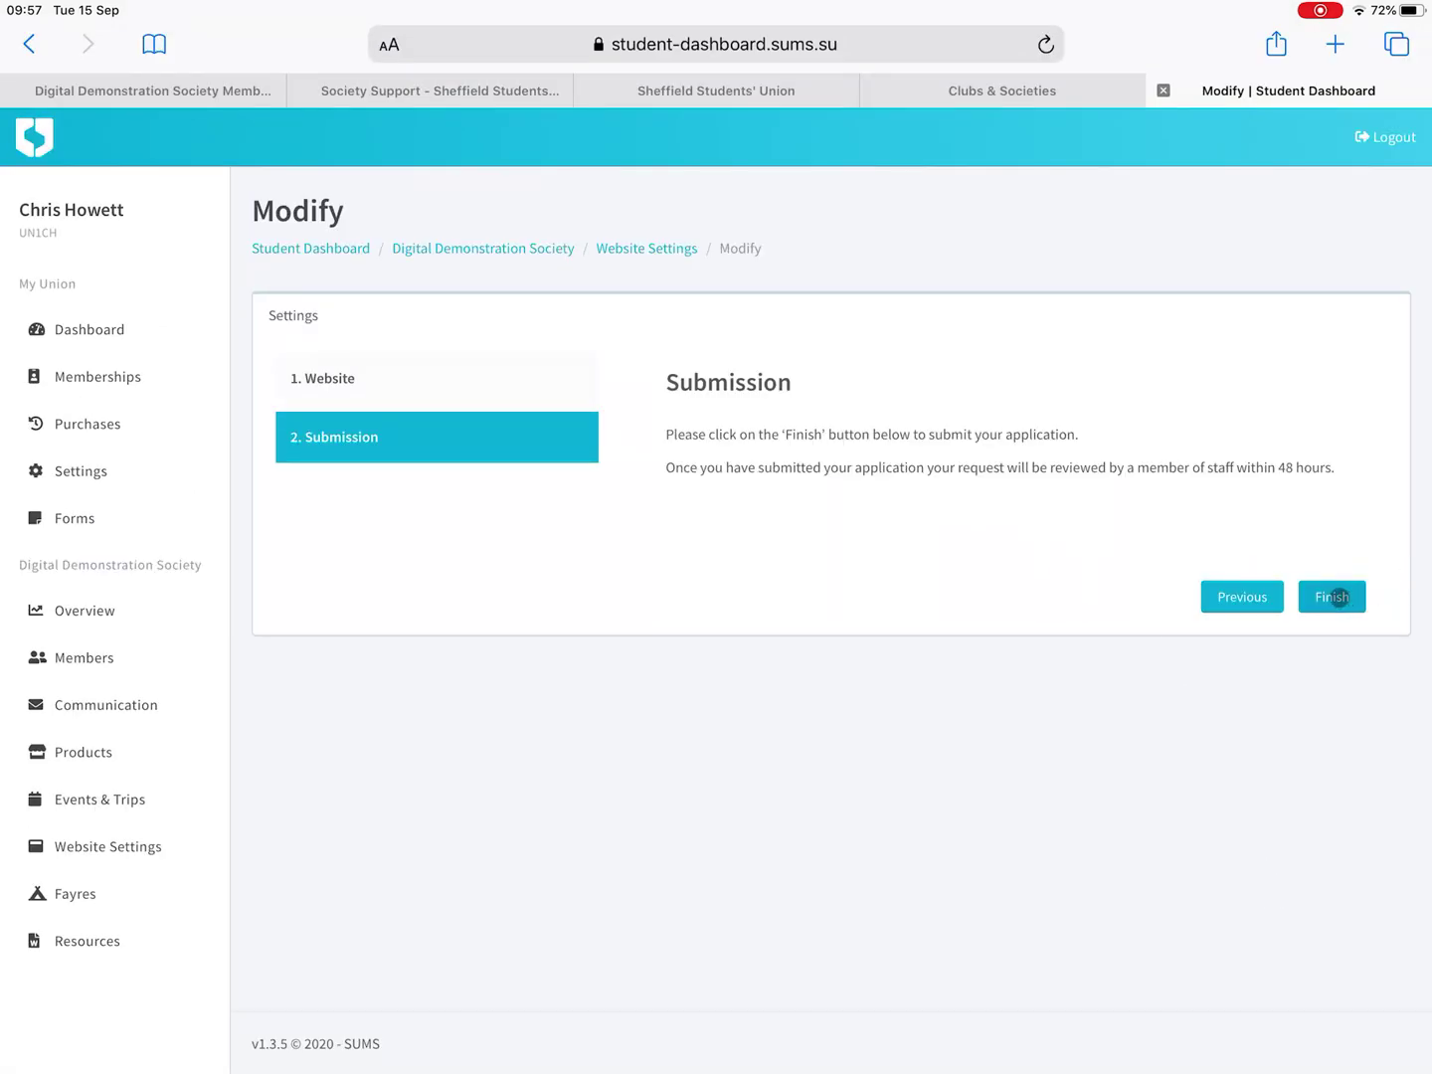
Step: Recheck the Website step, return to Submission and submit the website changes for approval
left_click(1239, 596)
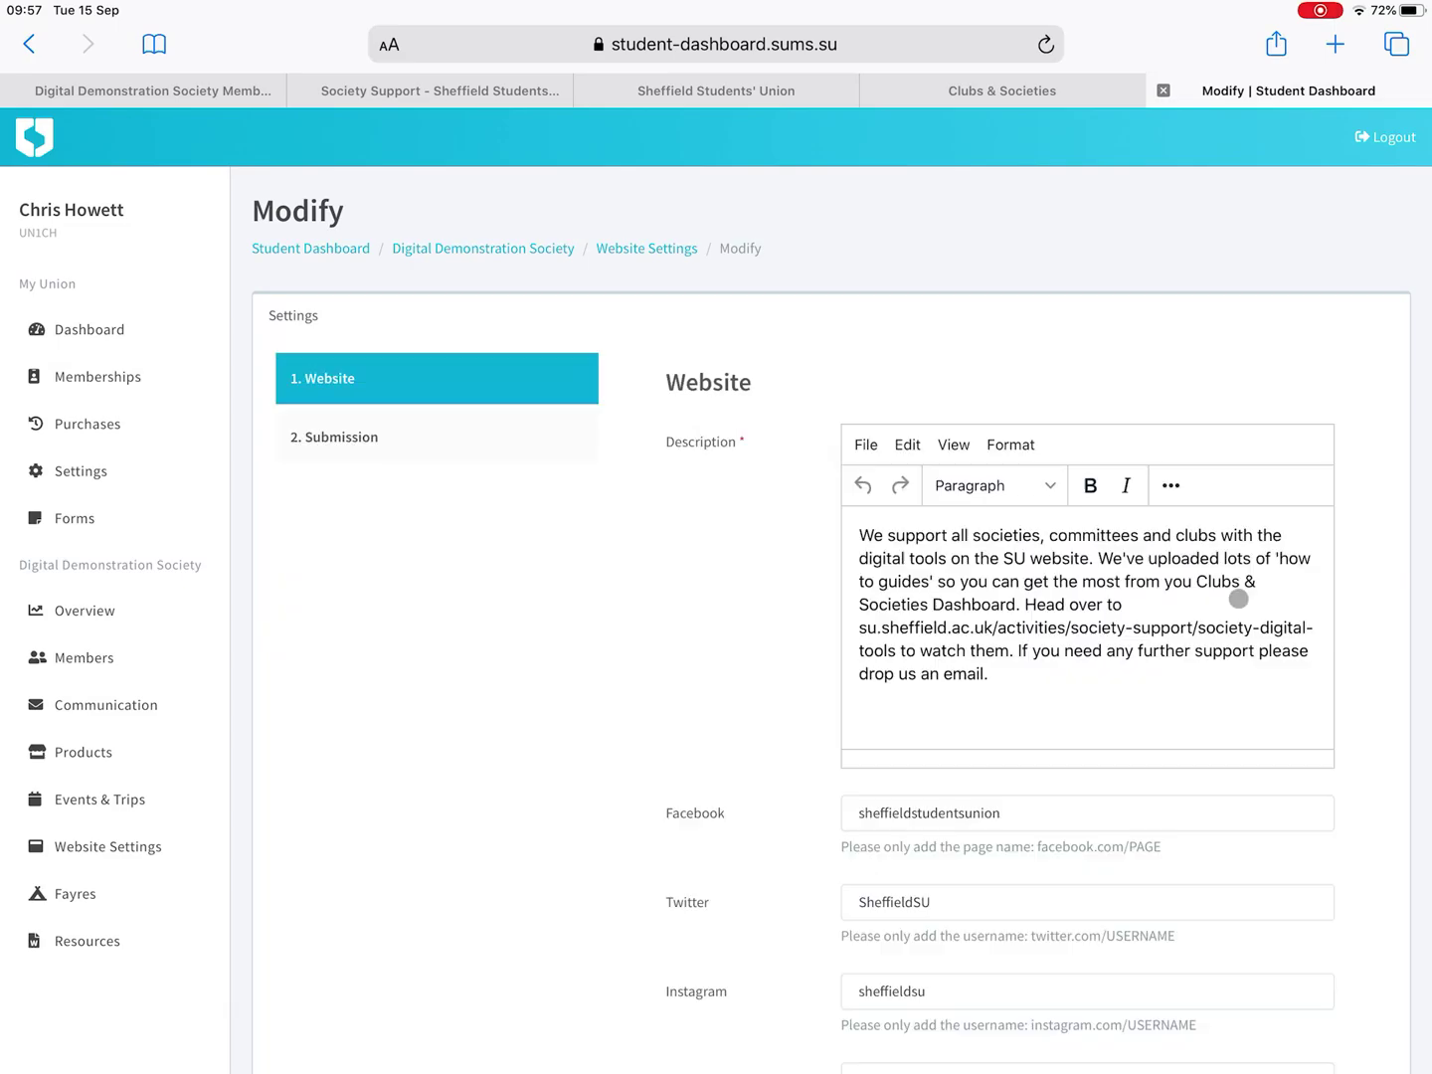
scroll(1246, 926, "down", 5)
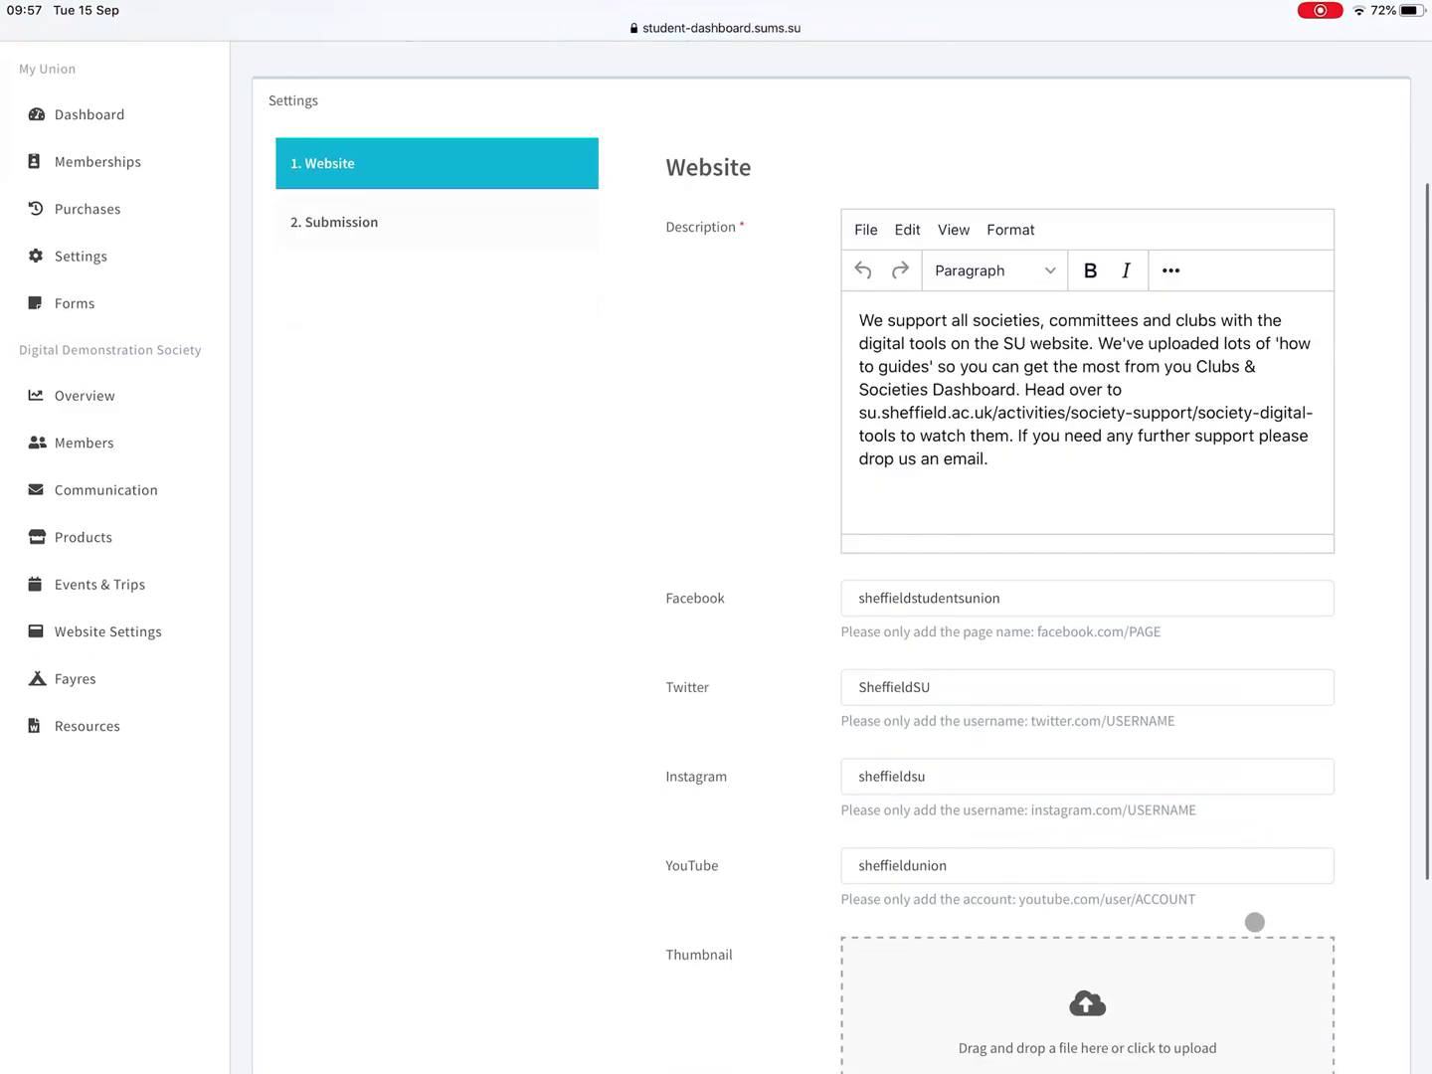
left_click(1335, 926)
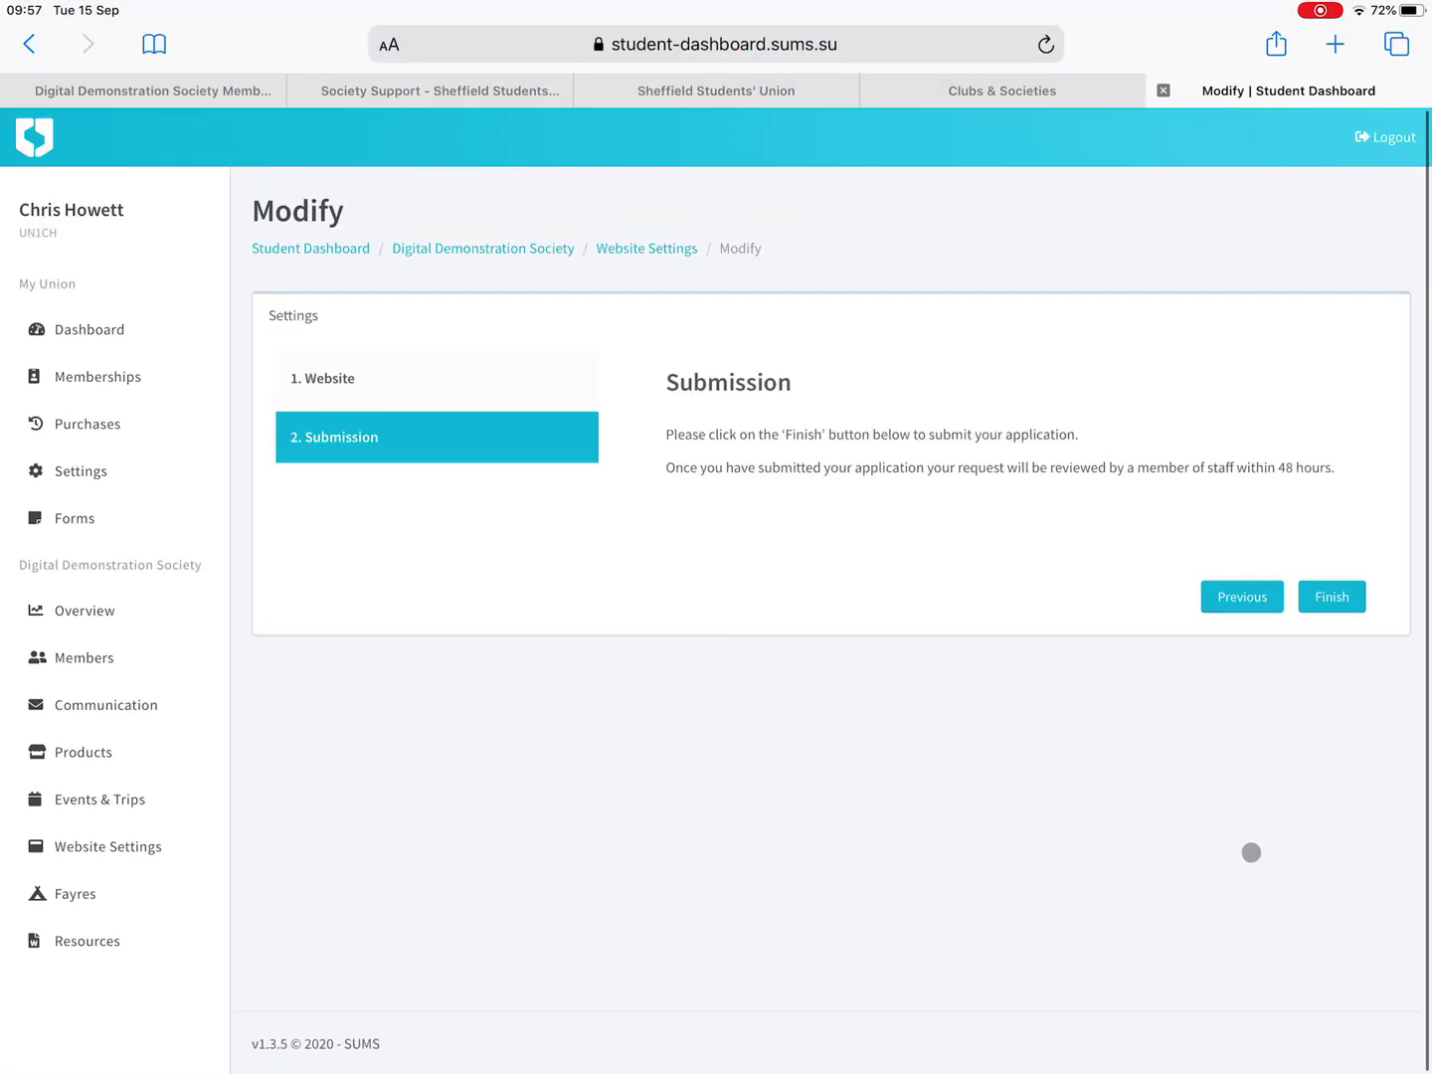
left_click(1331, 595)
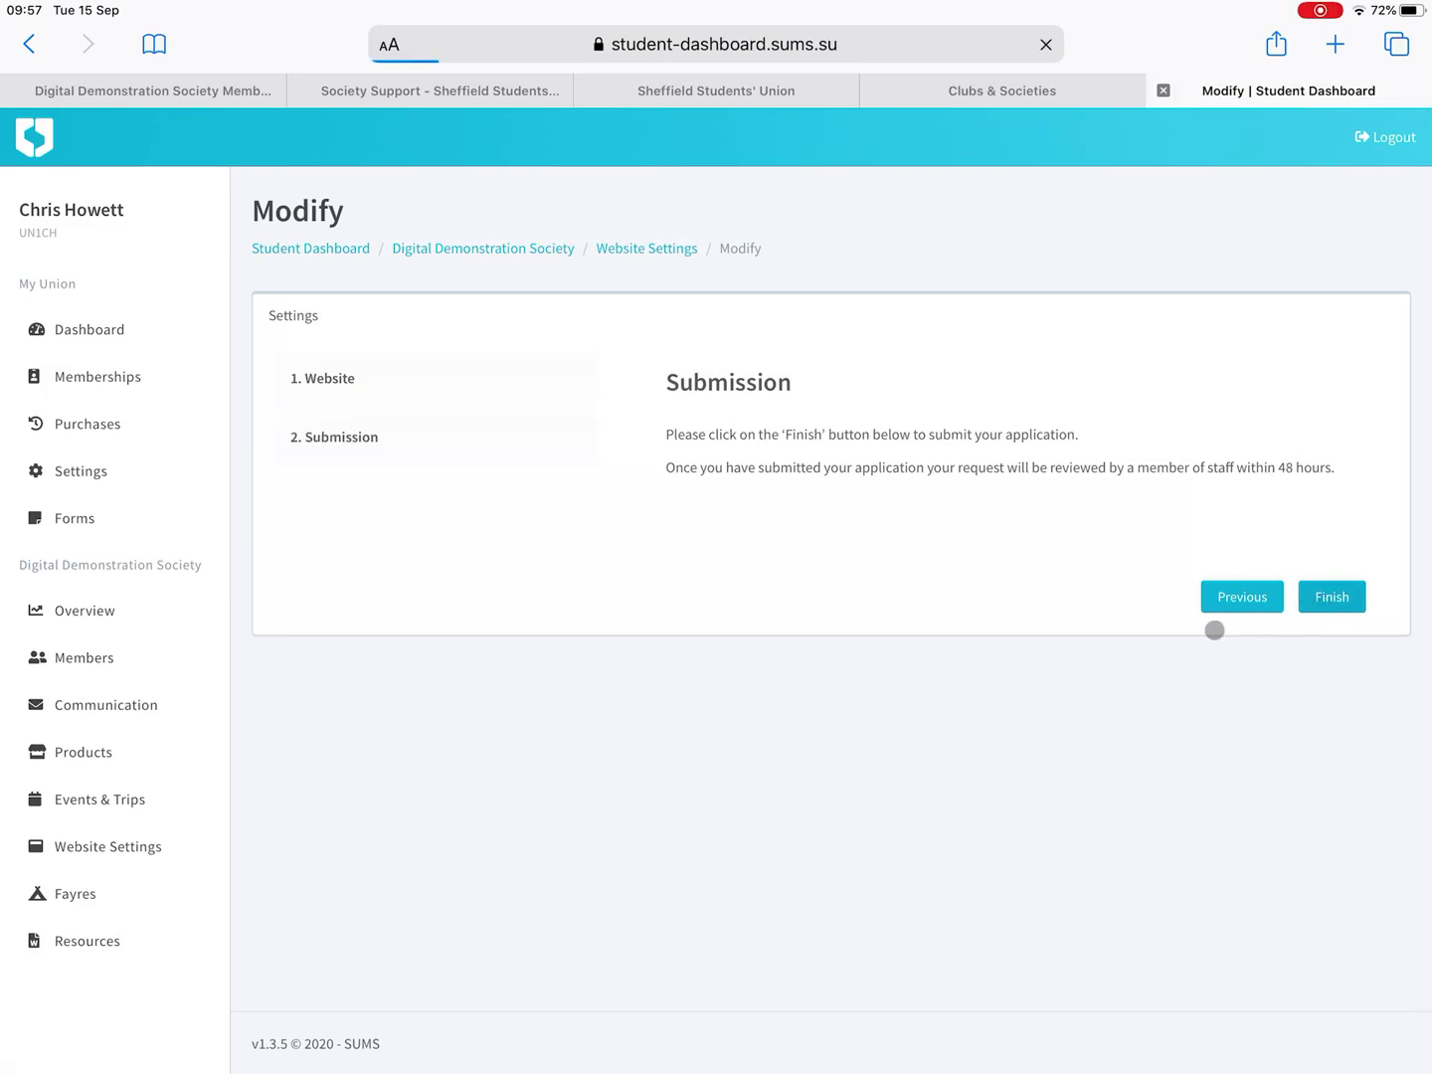